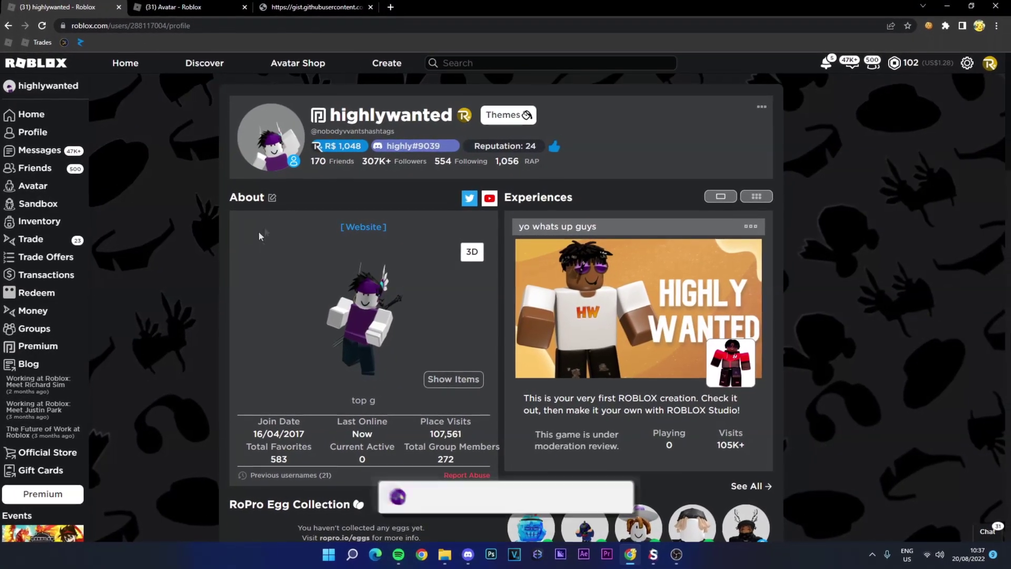
Switch from the Roblox profile to the gist tab holding the thumbnail customization script.
{"action": "left_click", "coordinate": [308, 8]}
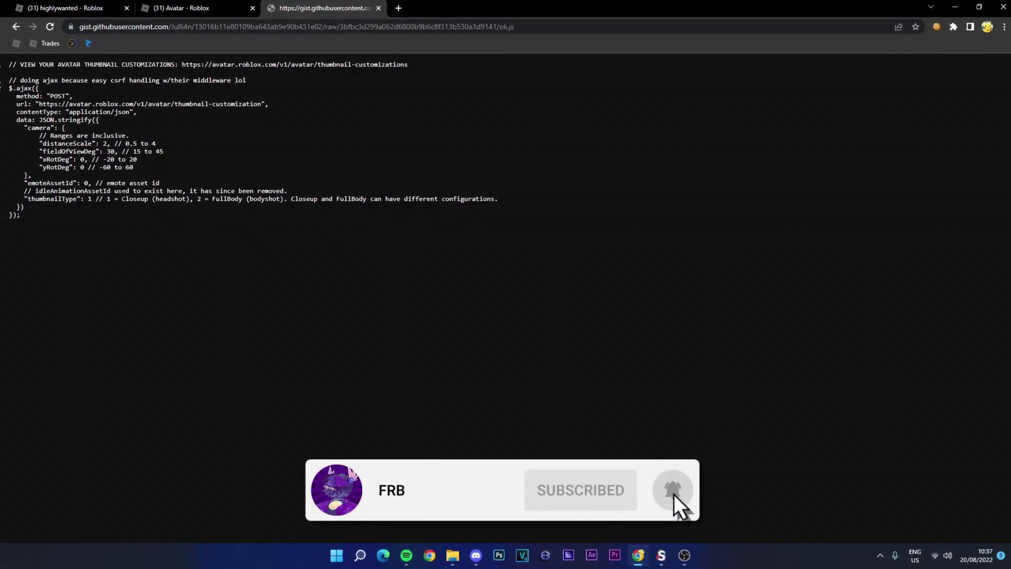
Select the whole gist script, then show the Avatar Editor's Emotes list with DevTools docked beside it.
{"action": "key", "text": "ctrl+a"}
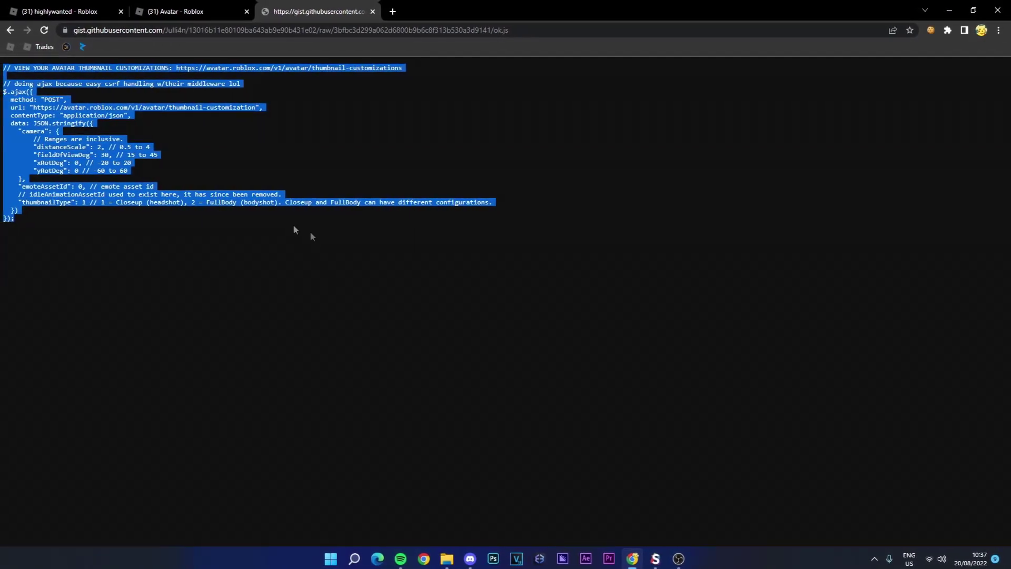
{"action": "left_click", "coordinate": [207, 7]}
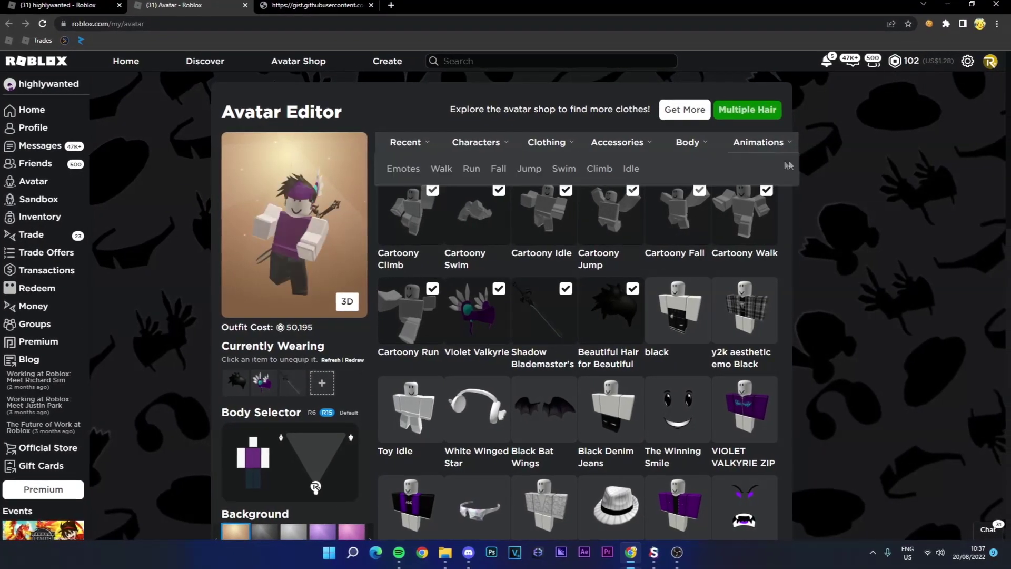
{"action": "mouse_move", "coordinate": [768, 145]}
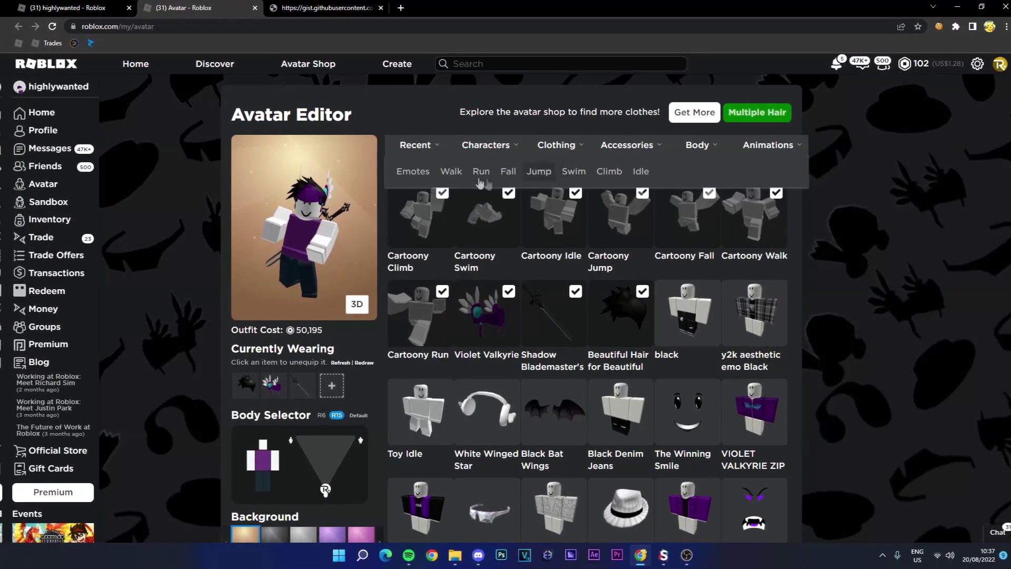
{"action": "left_click", "coordinate": [403, 170]}
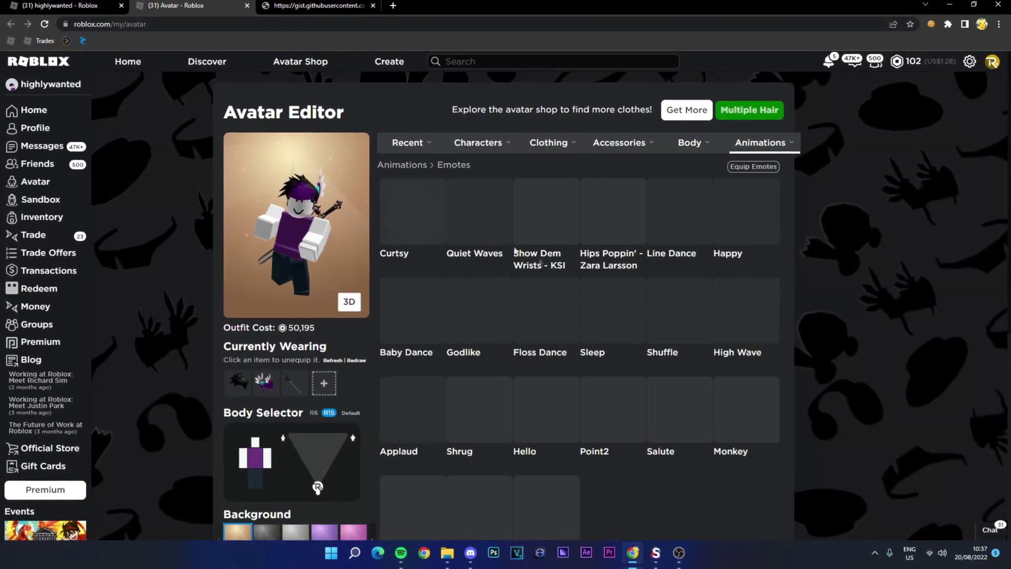
{"action": "scroll", "coordinate": [703, 355], "scroll_direction": "down", "scroll_amount": 2}
{"action": "scroll", "coordinate": [774, 375], "scroll_direction": "up", "scroll_amount": 2}
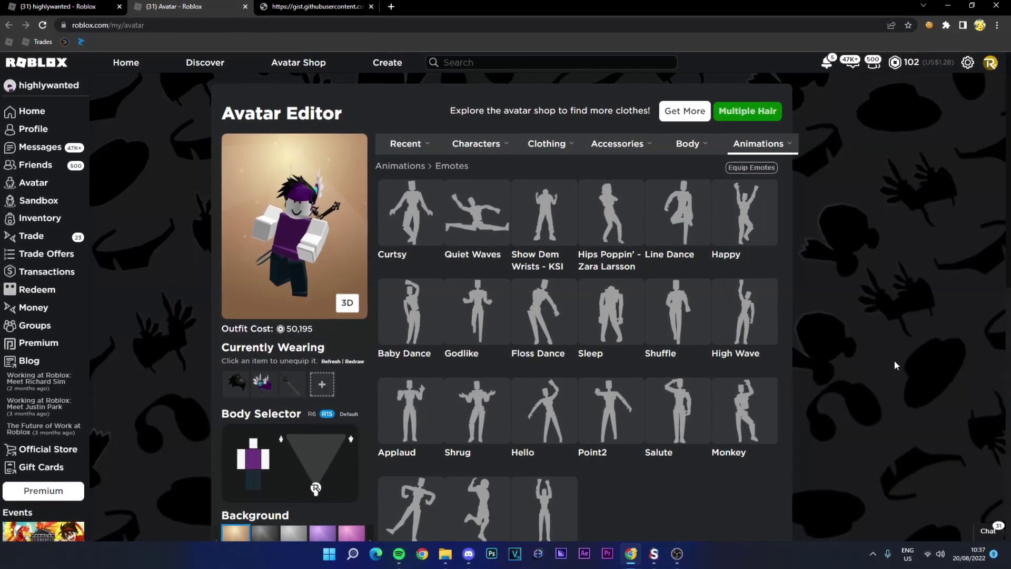
{"action": "right_click", "coordinate": [894, 360]}
{"action": "left_click", "coordinate": [811, 358]}
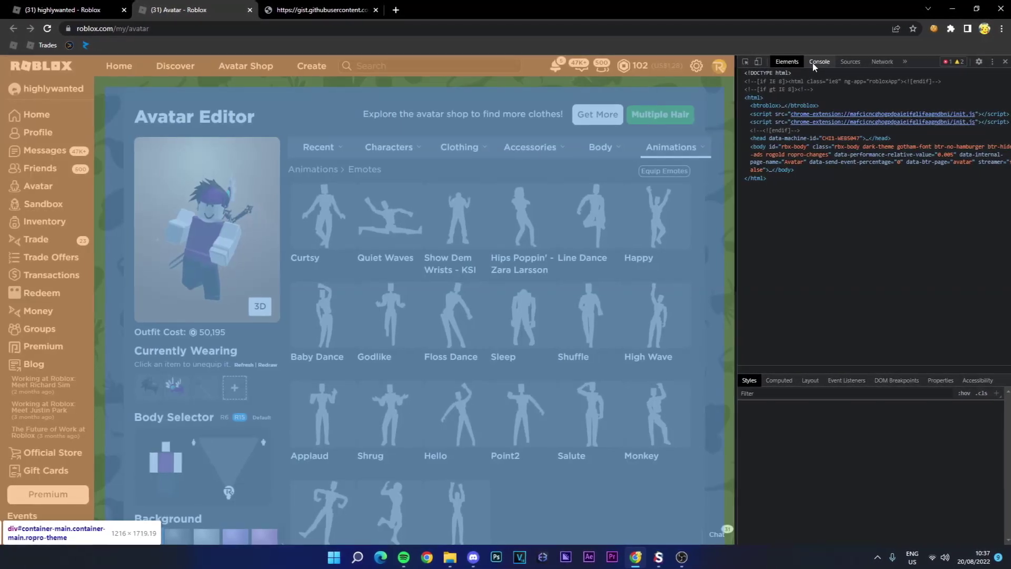
Open the DevTools Console and select part of the request URL in the gist script.
{"action": "left_click", "coordinate": [819, 62]}
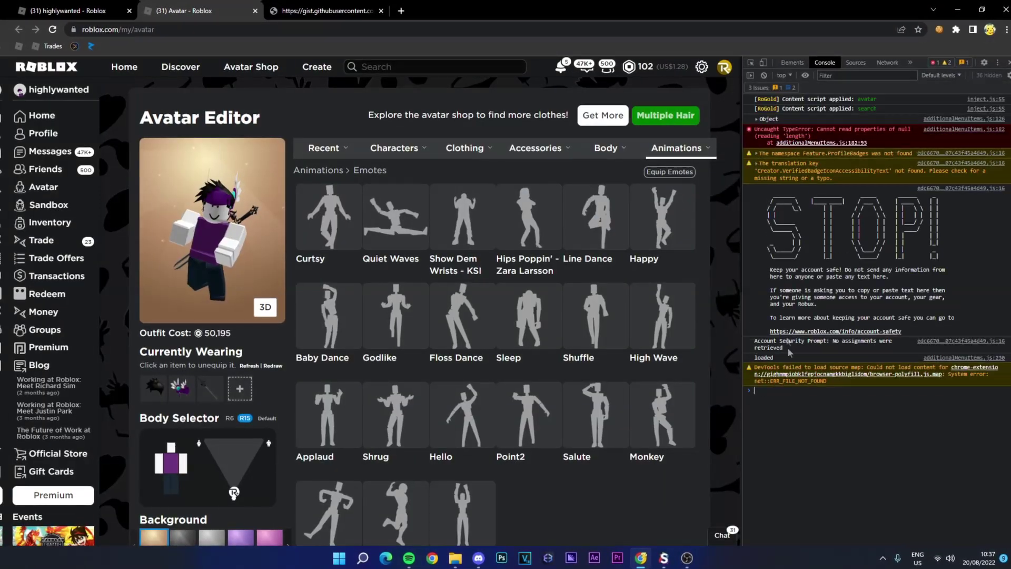
{"action": "left_click", "coordinate": [320, 9]}
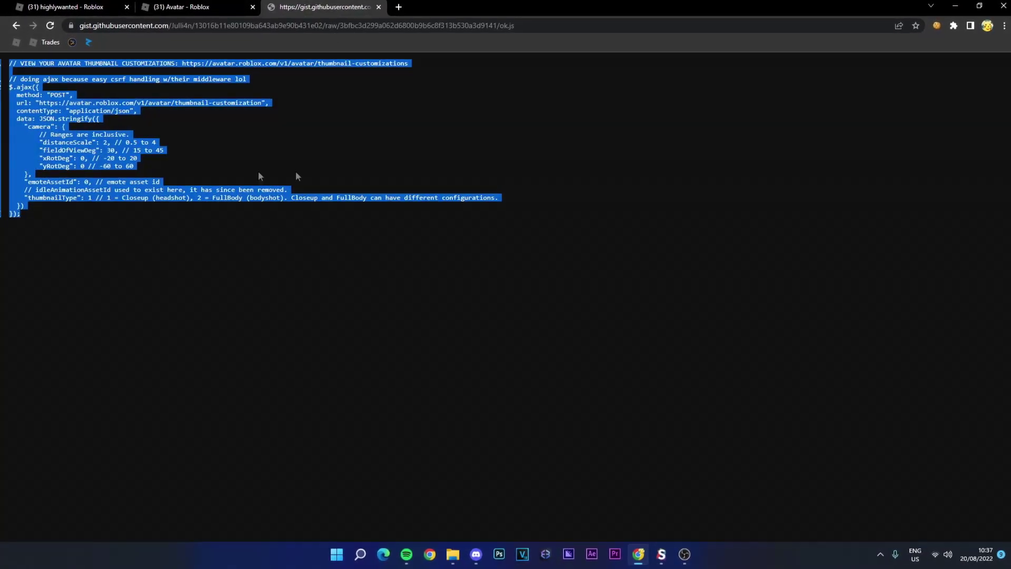
{"action": "left_click", "coordinate": [87, 52]}
{"action": "left_click_drag", "start_coordinate": [33, 102], "coordinate": [91, 101]}
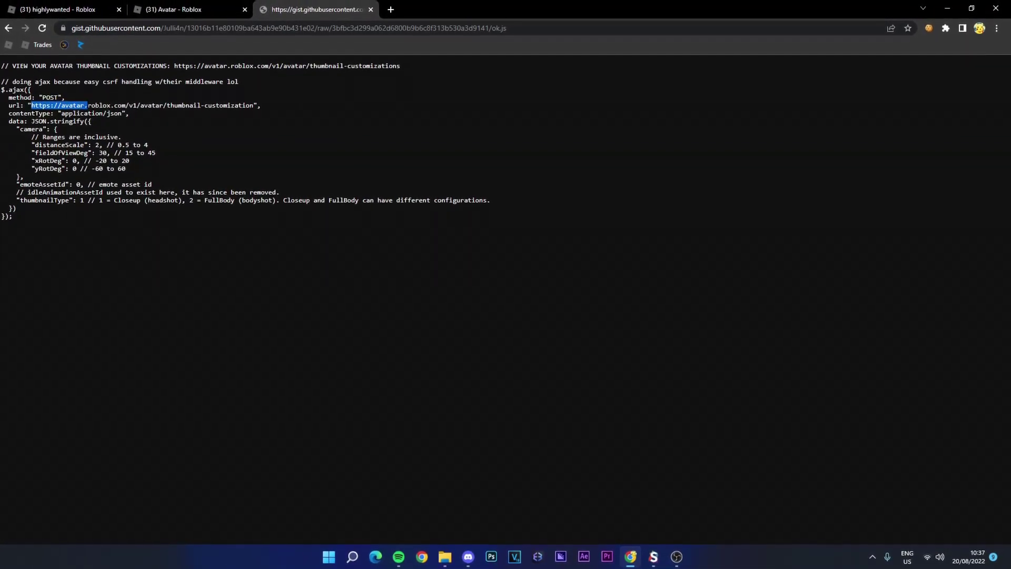
{"action": "left_click", "coordinate": [178, 6]}
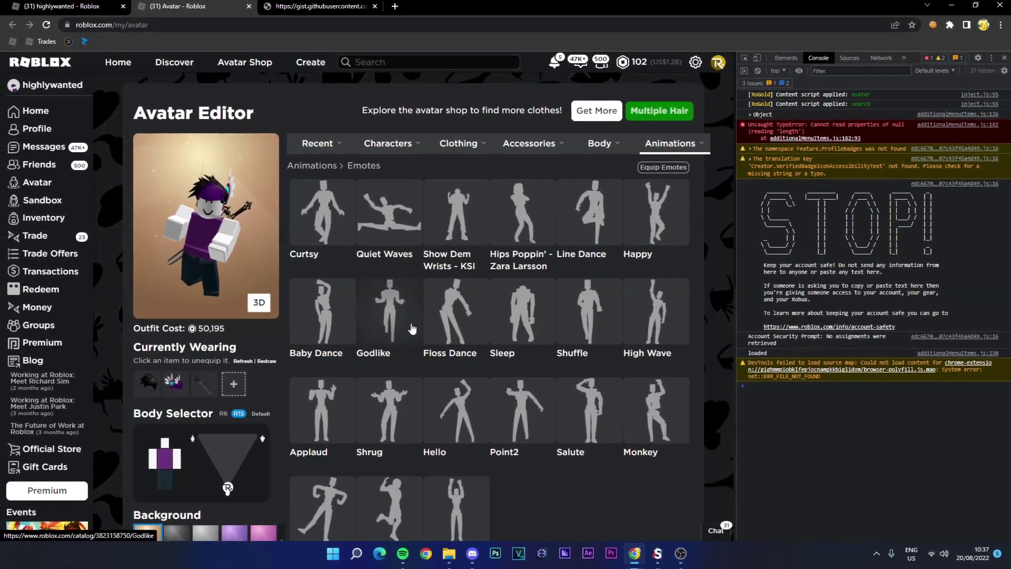
Copy the Godlike emote's asset id, then paste the full gist script into the console.
{"action": "right_click", "coordinate": [380, 355]}
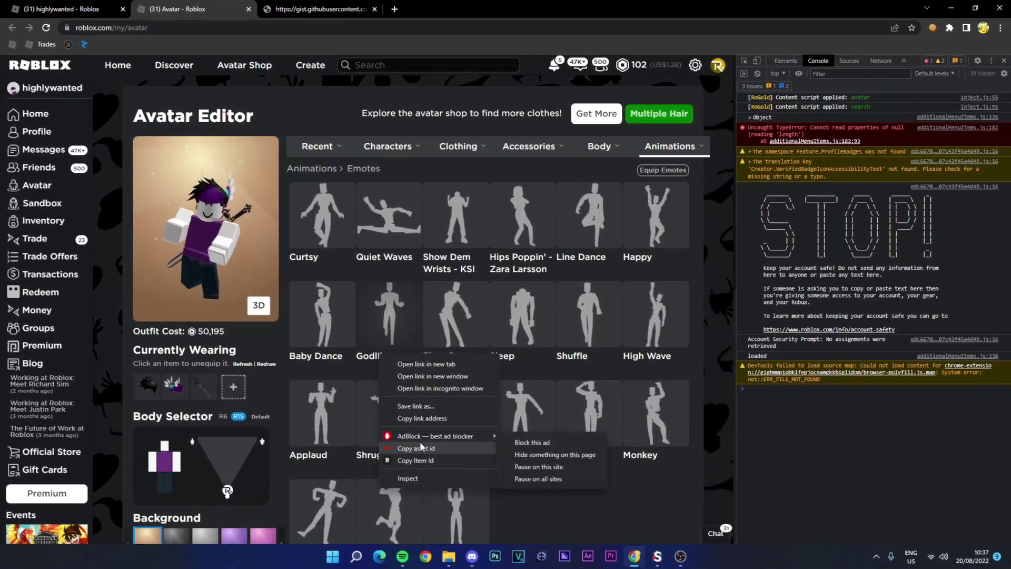
{"action": "left_click", "coordinate": [416, 448]}
{"action": "left_click", "coordinate": [314, 6]}
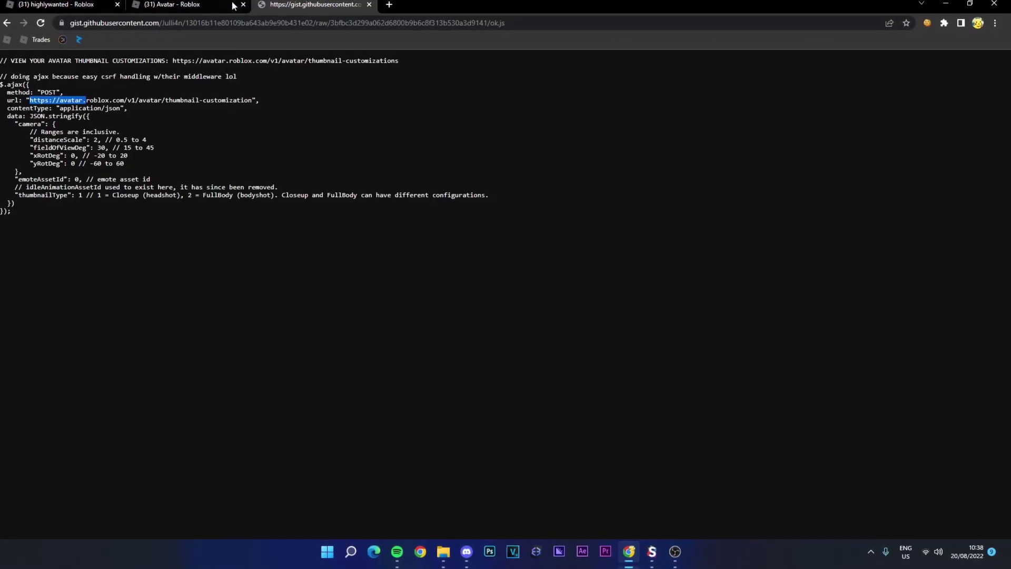
{"action": "key", "text": "ctrl+a"}
{"action": "left_click", "coordinate": [182, 5]}
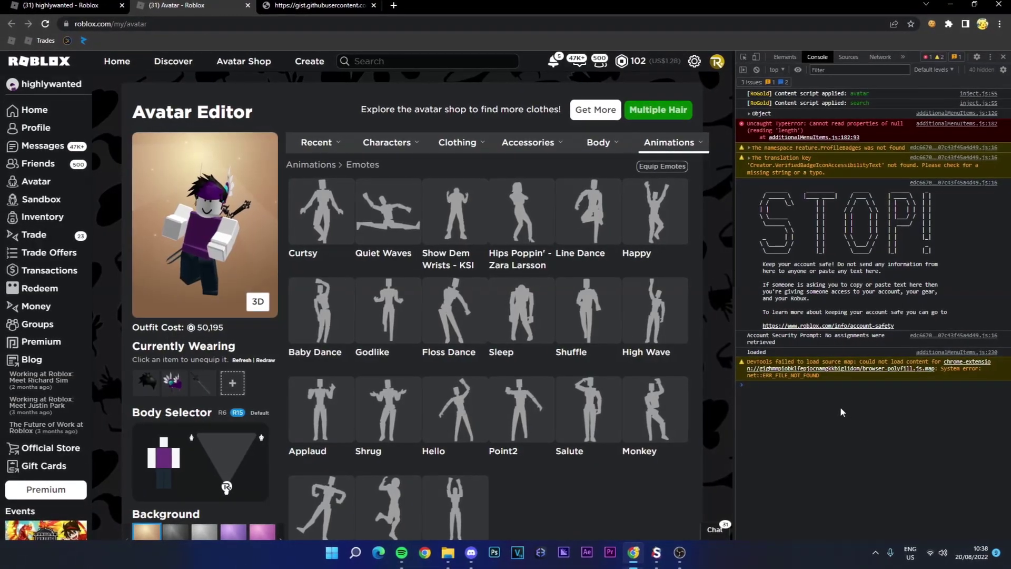
{"action": "key", "text": "ctrl+v"}
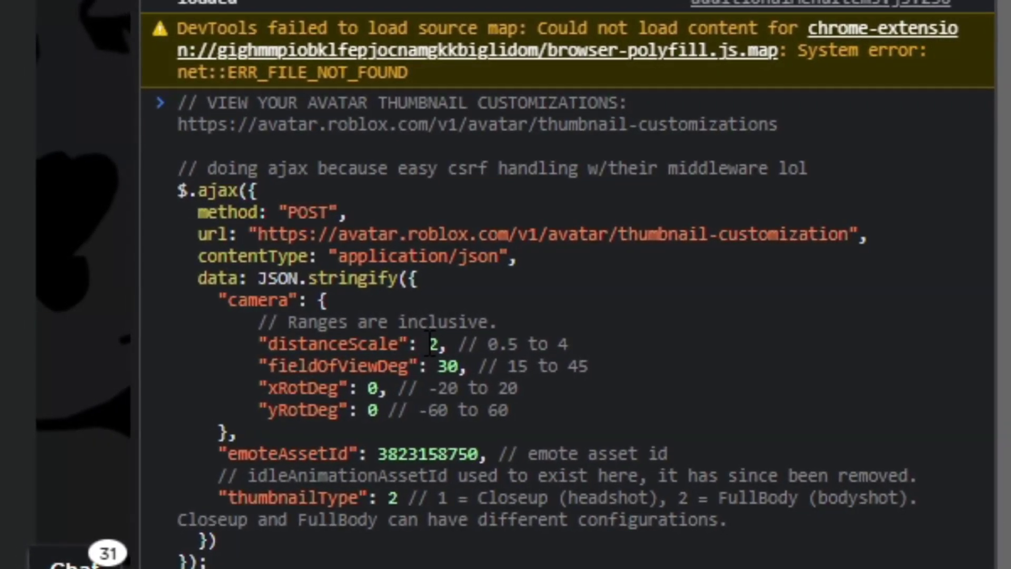
{"action": "left_click", "coordinate": [436, 345]}
{"action": "key", "text": "BackSpace"}
{"action": "type", "text": "1"}
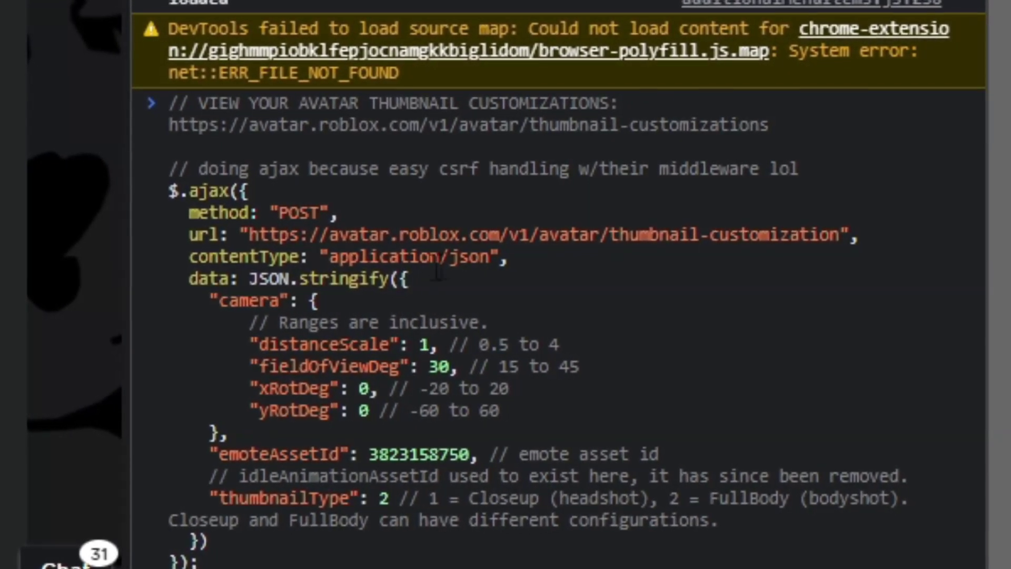
{"action": "left_click", "coordinate": [398, 559]}
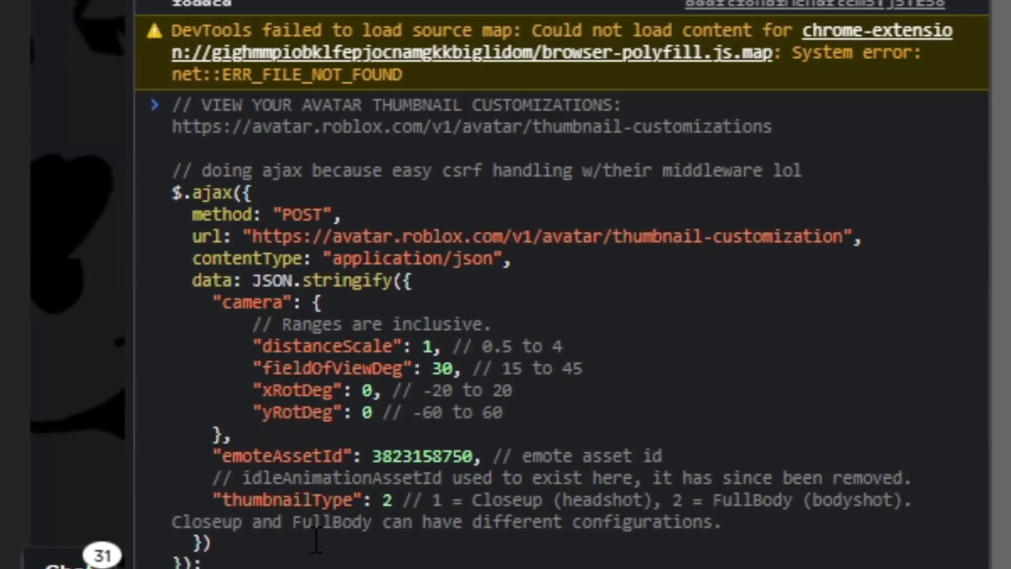
{"action": "key", "text": "Return"}
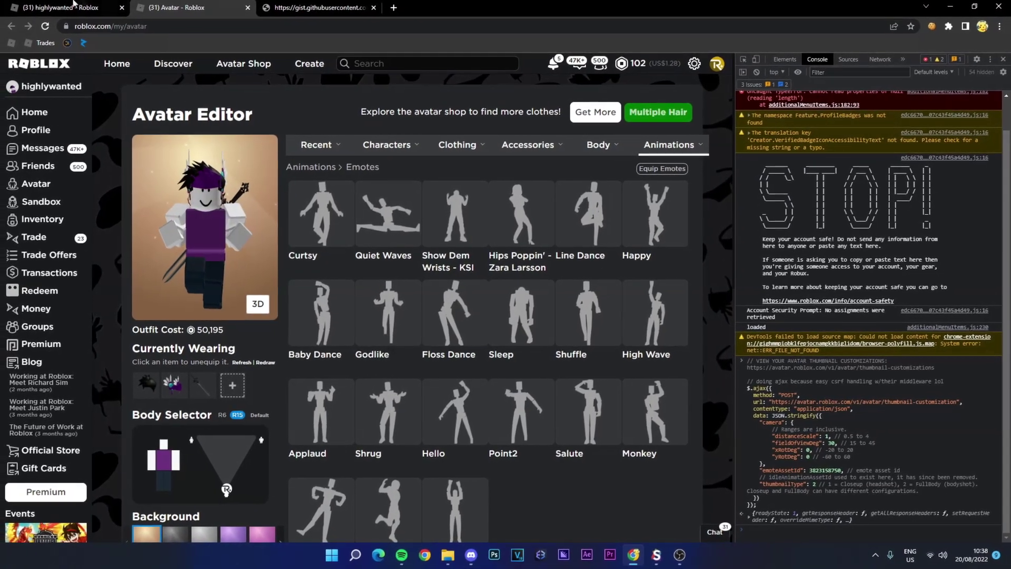
Open the highlywanted profile tab to view the refreshed full-body avatar thumbnail.
{"action": "left_click", "coordinate": [55, 9]}
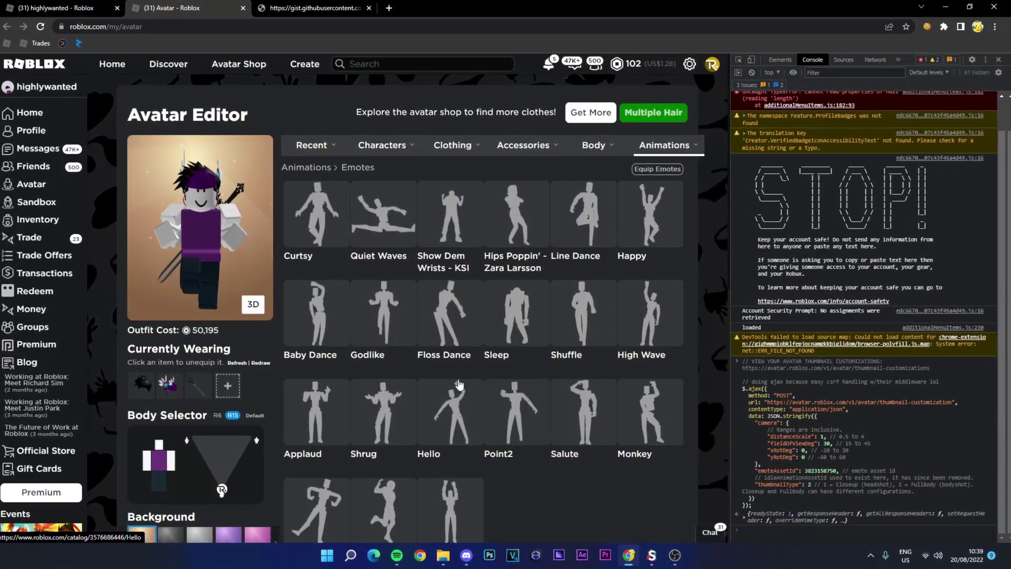
{"action": "right_click", "coordinate": [583, 324]}
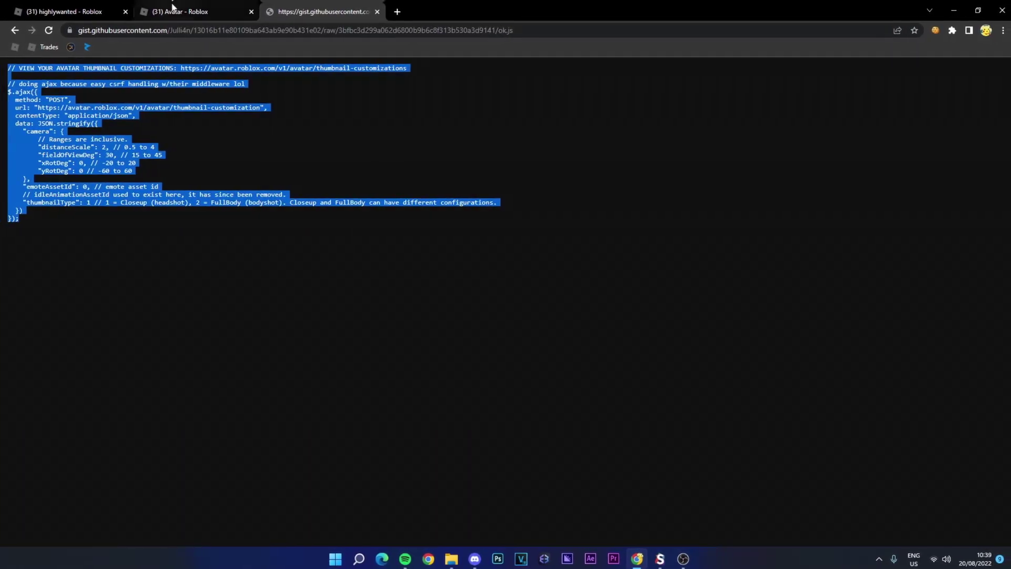
{"action": "left_click", "coordinate": [172, 9]}
{"action": "middle_click", "coordinate": [569, 443]}
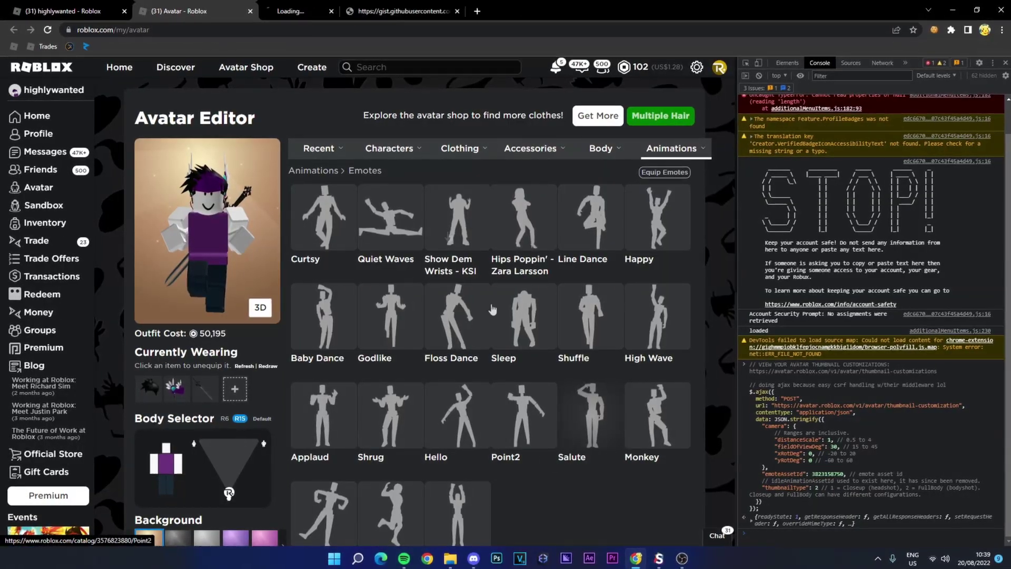
{"action": "left_click", "coordinate": [307, 9]}
{"action": "double_click", "coordinate": [158, 29]}
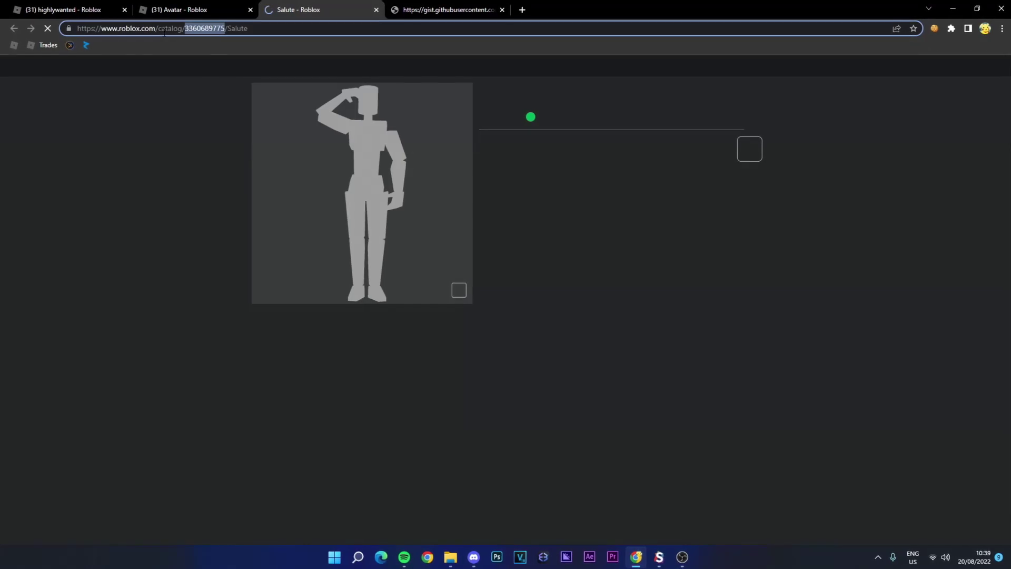
Bring a fresh copy of the thumbnail script into the DevTools console.
{"action": "left_click", "coordinate": [237, 9]}
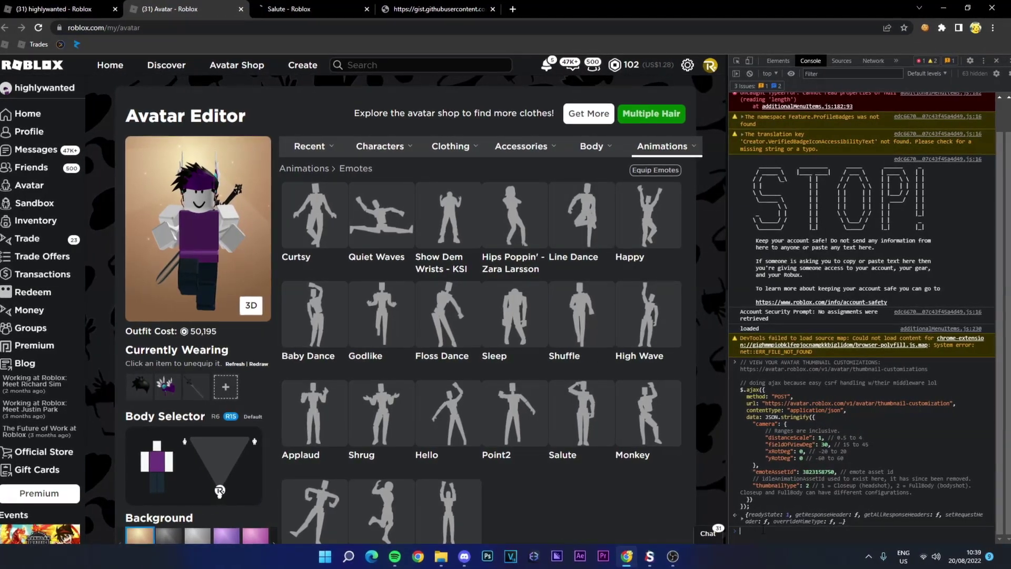
{"action": "left_click", "coordinate": [301, 10]}
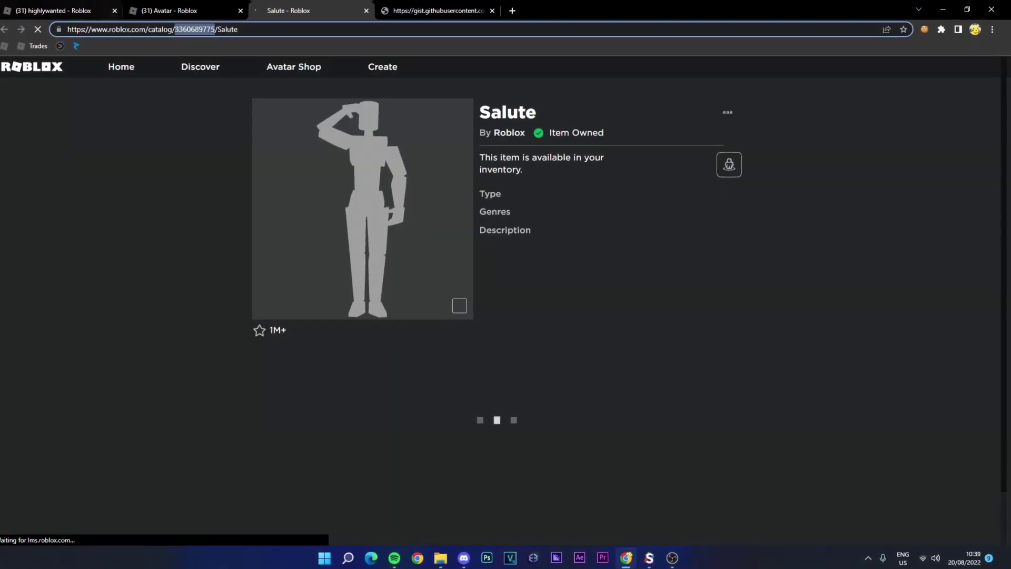
{"action": "left_click", "coordinate": [197, 9]}
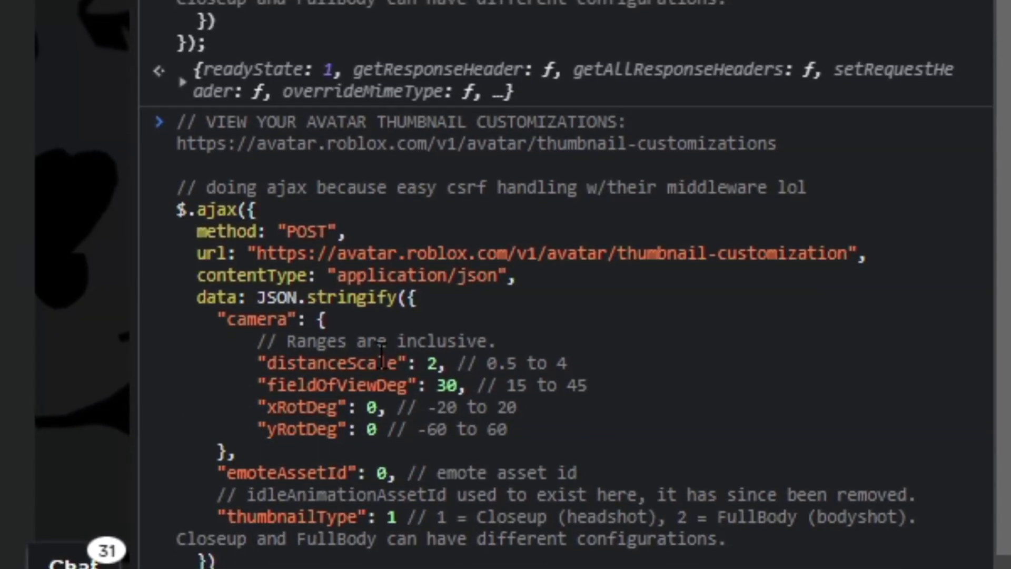